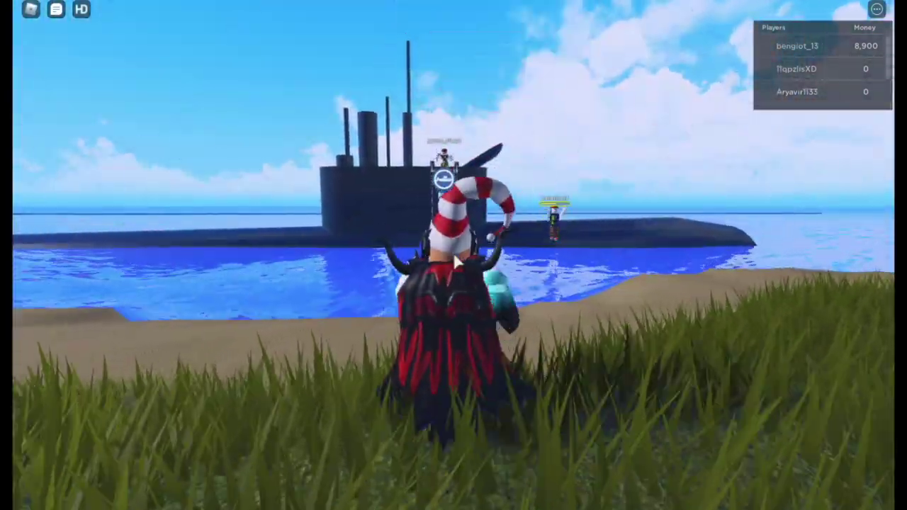
# Step: Swim out to the submarine, climb its ladder and drop through the hatch
pyautogui.rightClick(458, 262)
pyautogui.press('w')
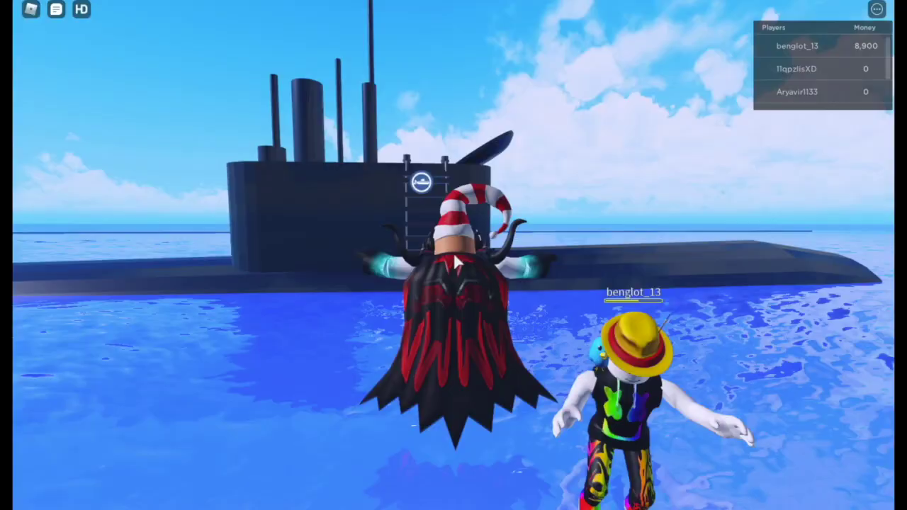
pyautogui.press('w')
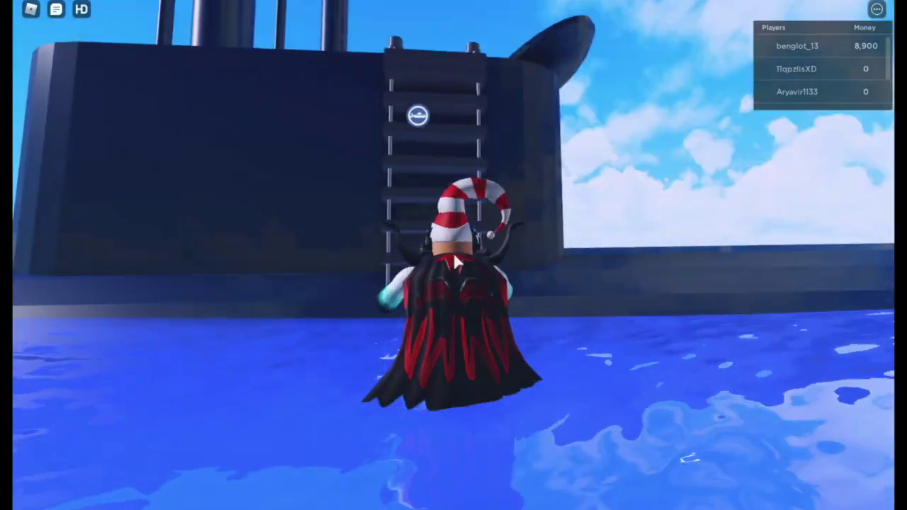
pyautogui.press('w')
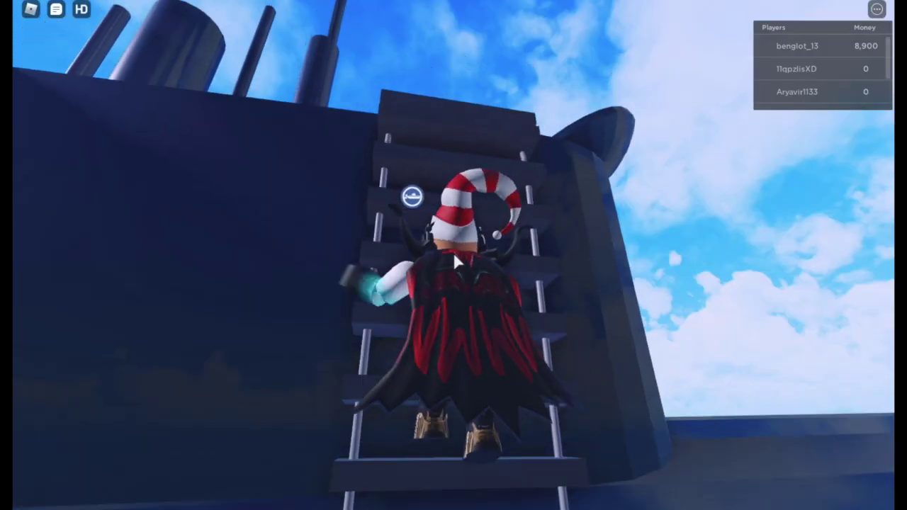
pyautogui.press('w')
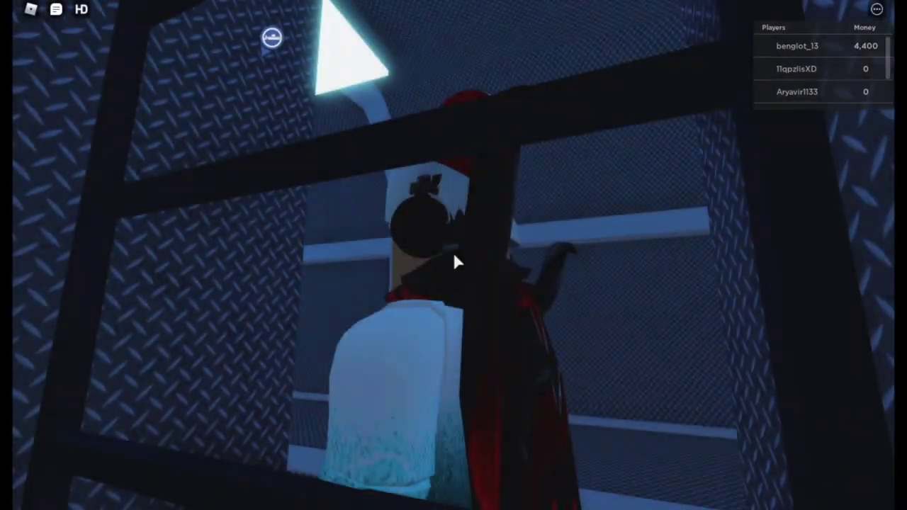
pyautogui.press('w')
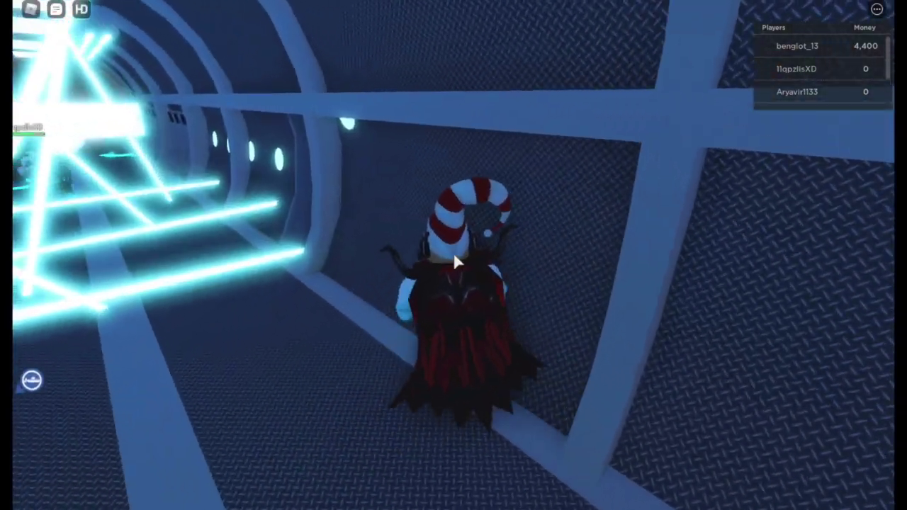
# Step: Run down the blue laser corridor to the red-lit rear vault compartment
pyautogui.press('w')
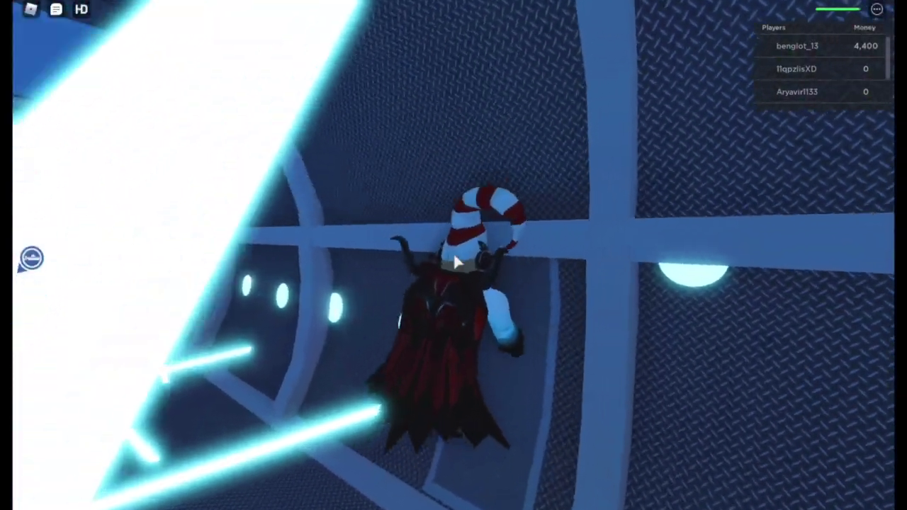
pyautogui.press('w')
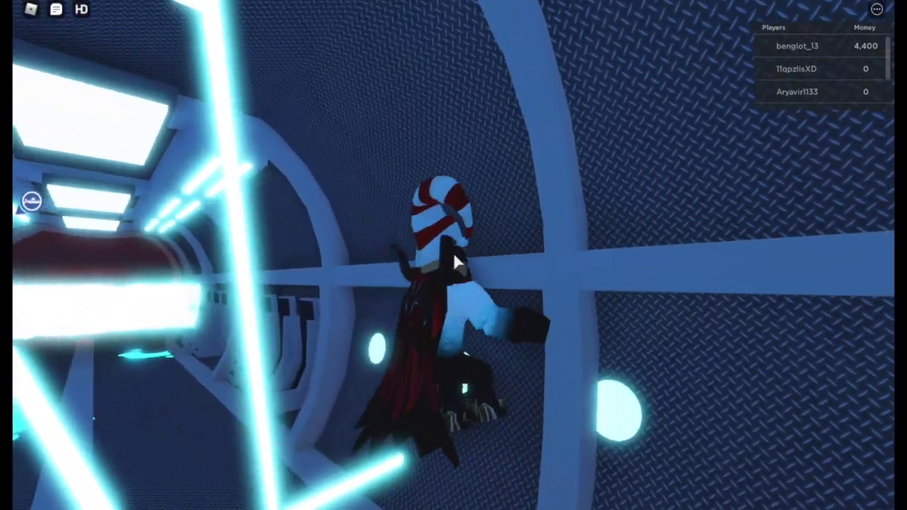
pyautogui.press('w')
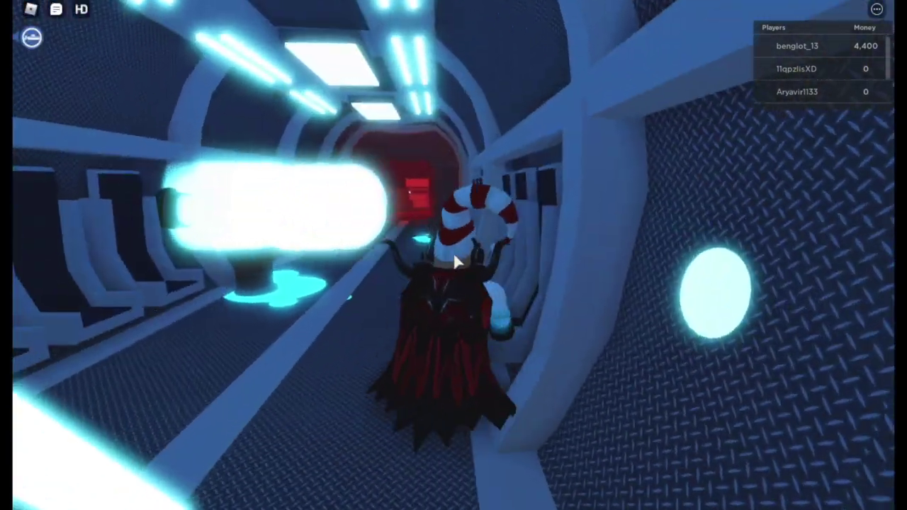
pyautogui.press('w')
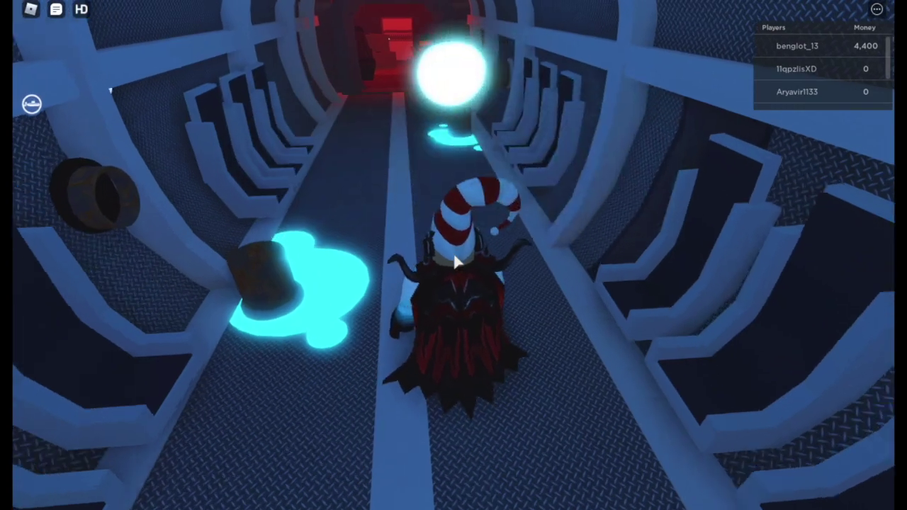
pyautogui.press('w')
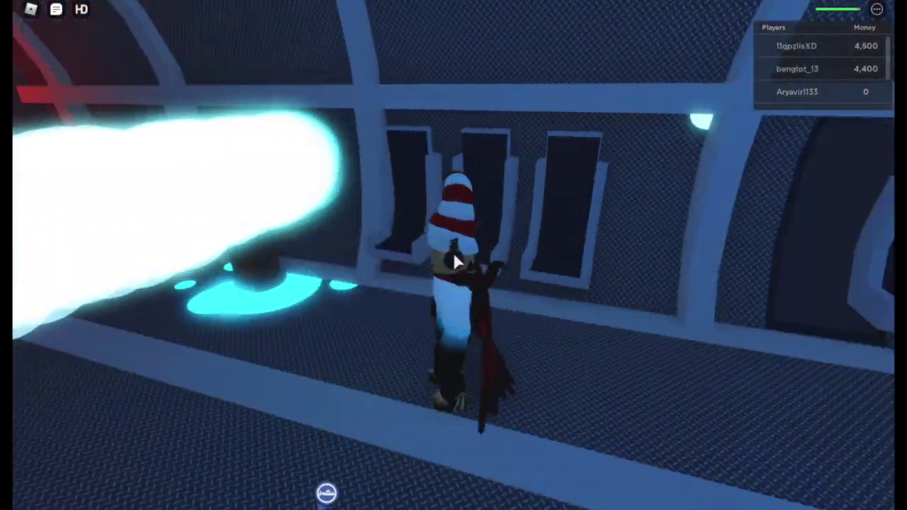
pyautogui.press('w')
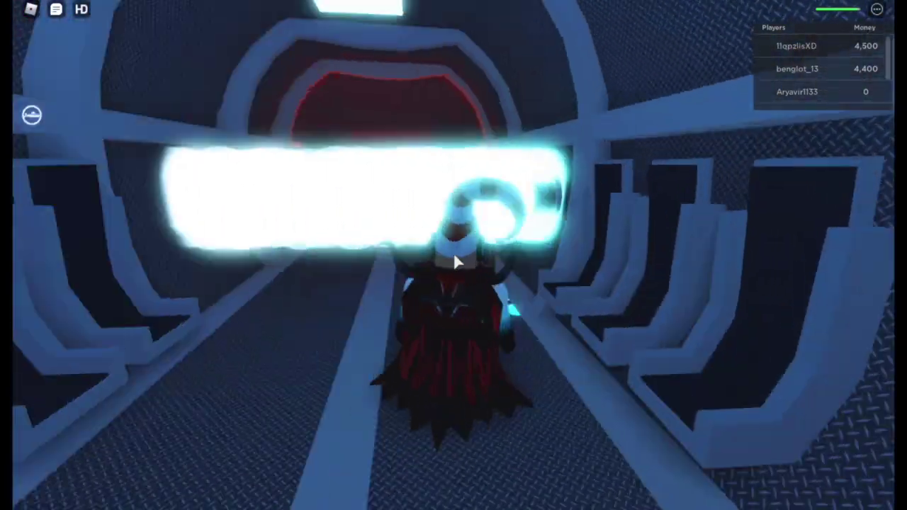
pyautogui.press('w')
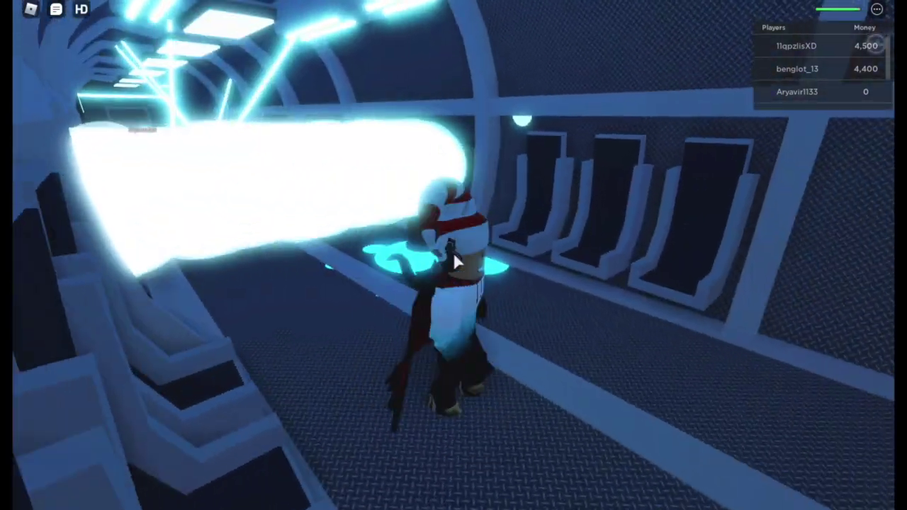
pyautogui.press('w')
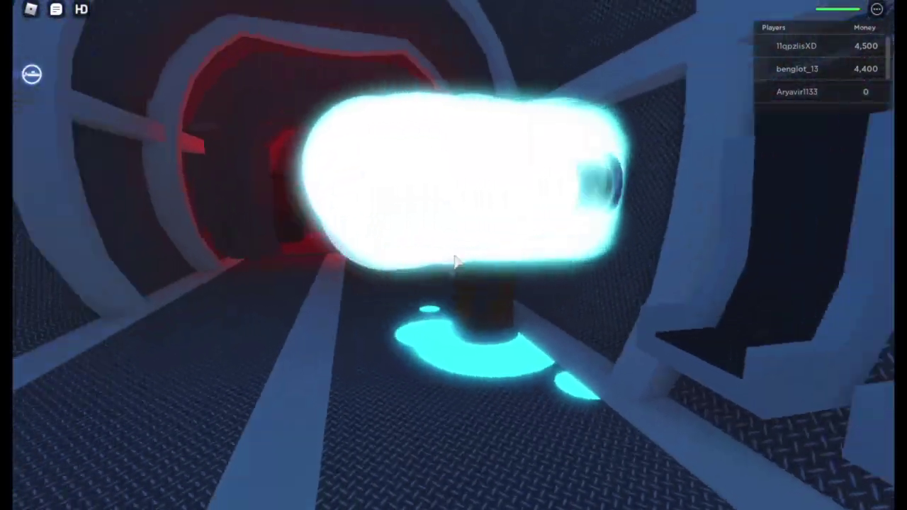
pyautogui.press('w')
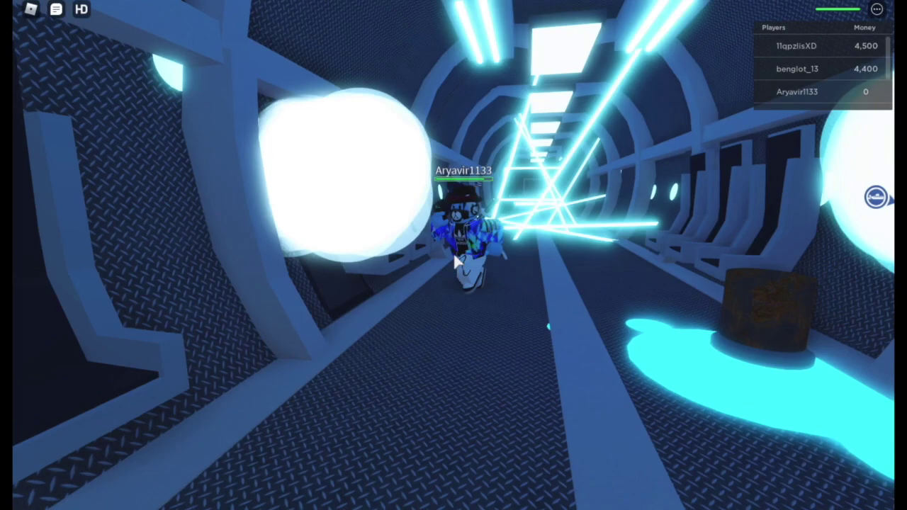
# Step: Loot the red vault's crates until the Cash Value counter reaches $4500
pyautogui.press('w')
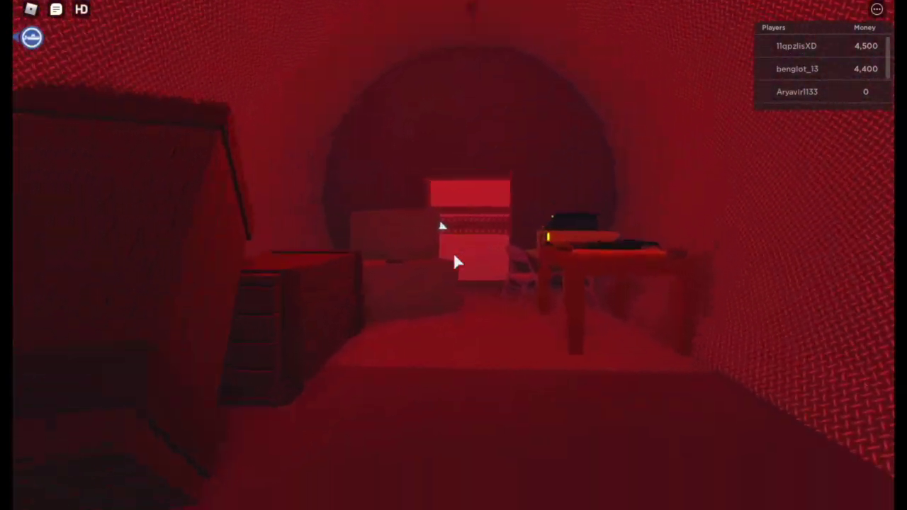
pyautogui.press('w')
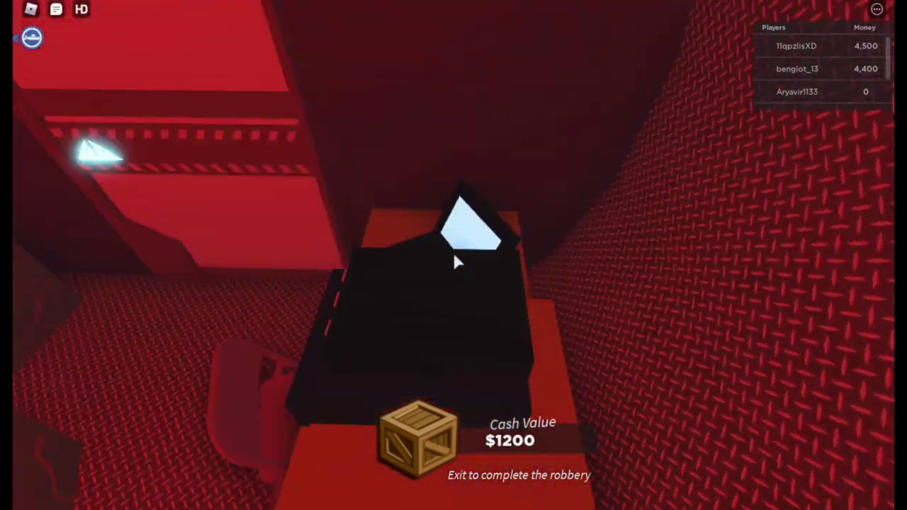
pyautogui.moveTo(456, 262); pyautogui.dragTo(456, 262)
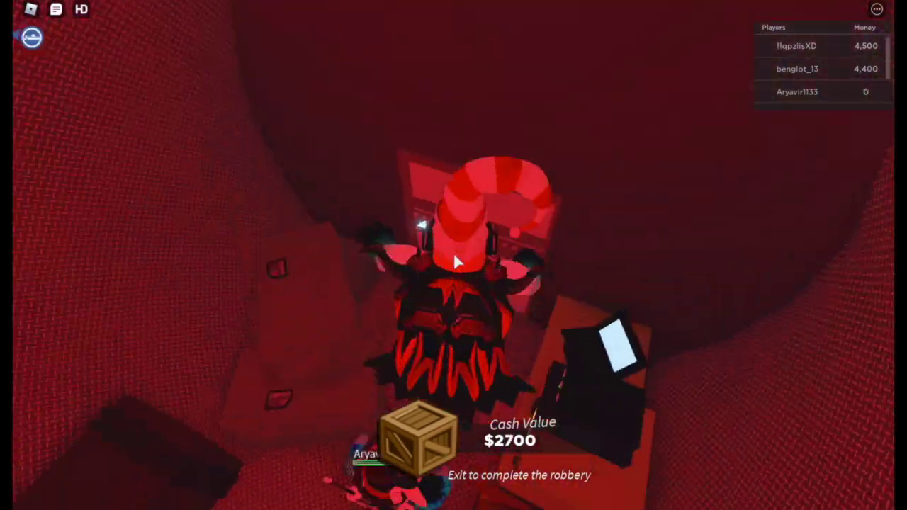
pyautogui.moveTo(455, 262); pyautogui.dragTo(456, 262)
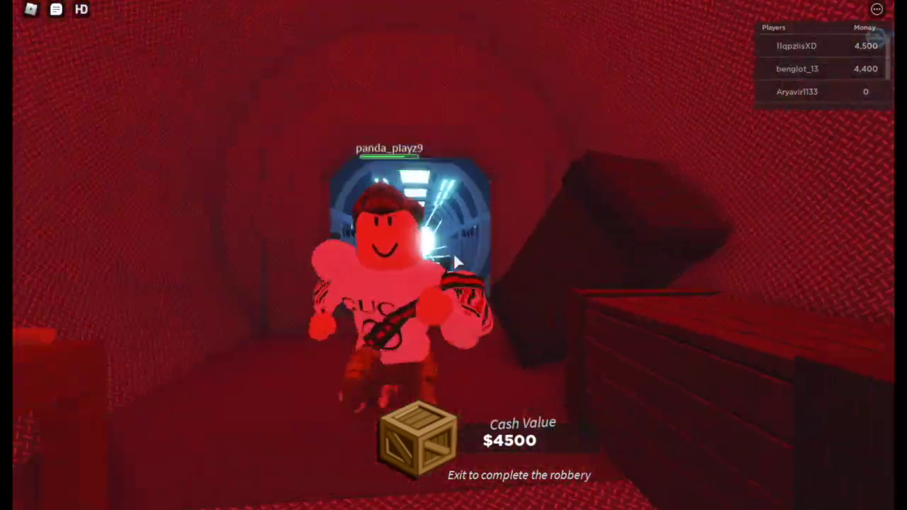
pyautogui.scroll(5, 455, 262)
pyautogui.scroll(-5, 456, 262)
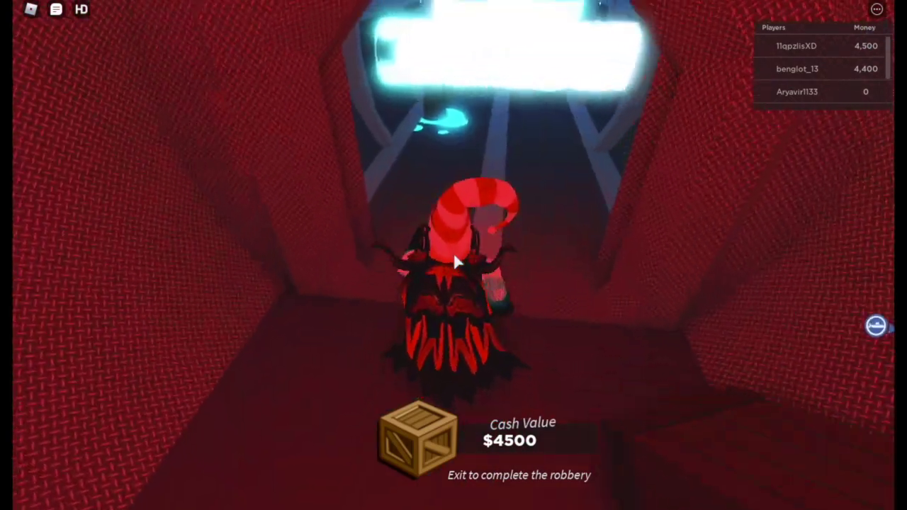
# Step: Carry the $4500 out of the red vault back into the blue laser tunnel
pyautogui.press('w')
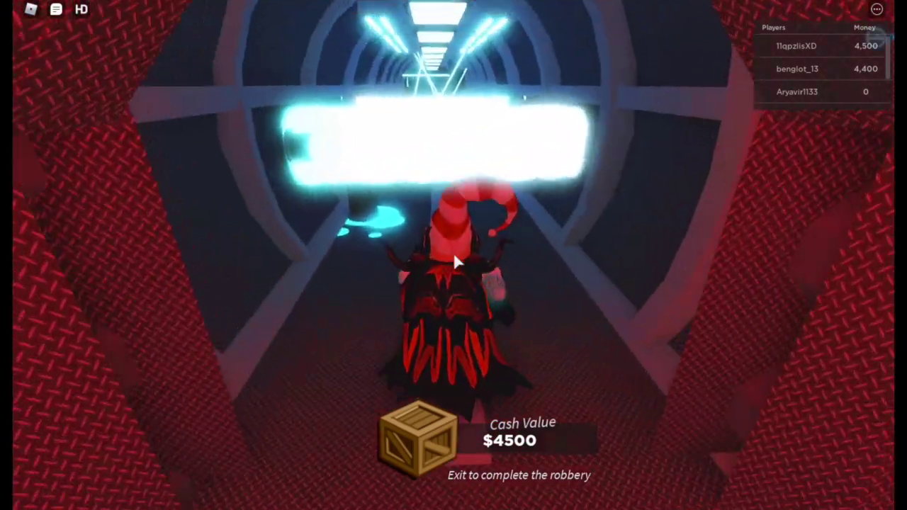
pyautogui.scroll(5, 456, 262)
pyautogui.press('w')
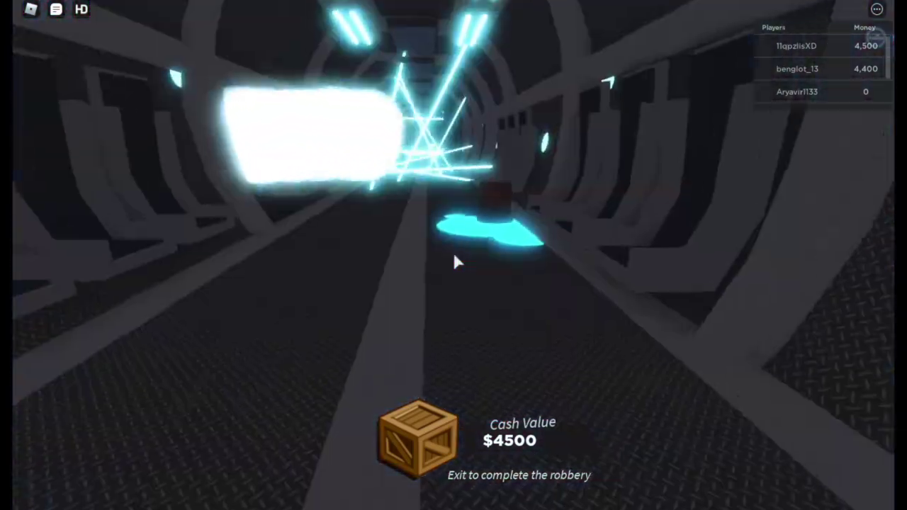
pyautogui.rightClick(456, 263)
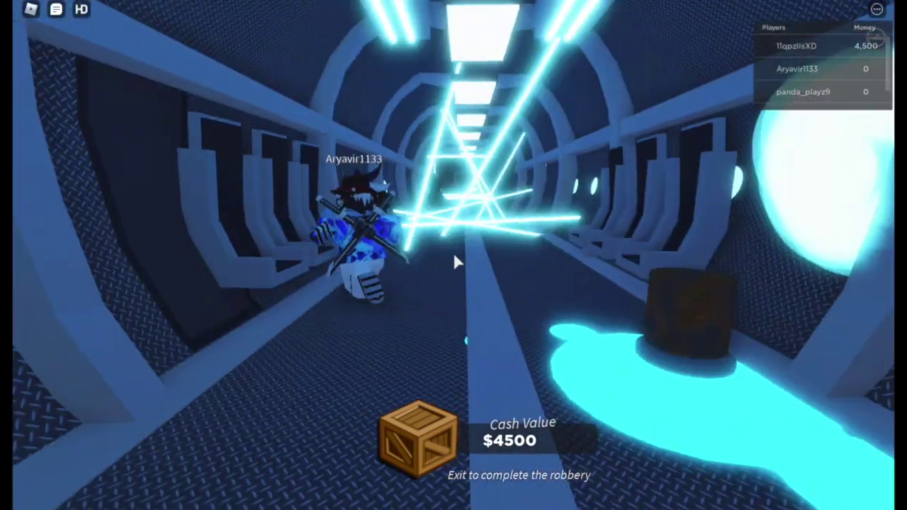
pyautogui.moveTo(456, 262); pyautogui.dragTo(456, 262)
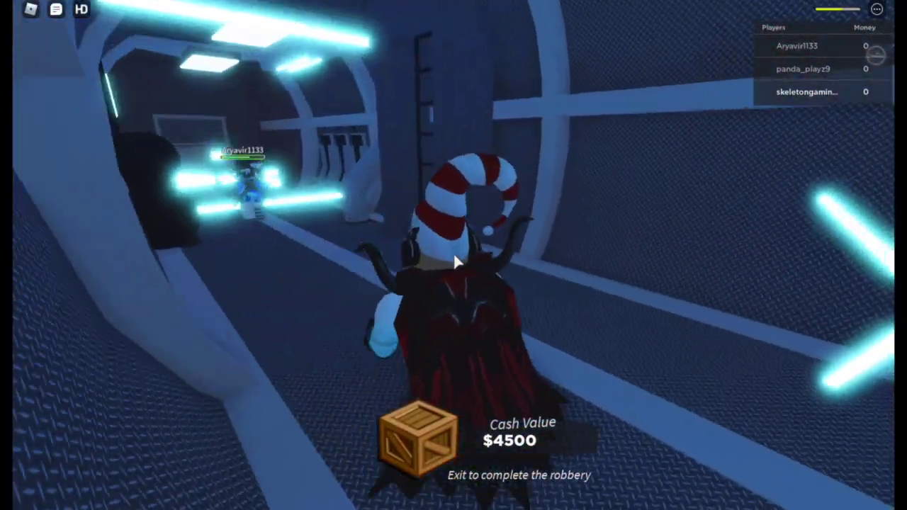
pyautogui.moveTo(456, 262); pyautogui.dragTo(456, 262)
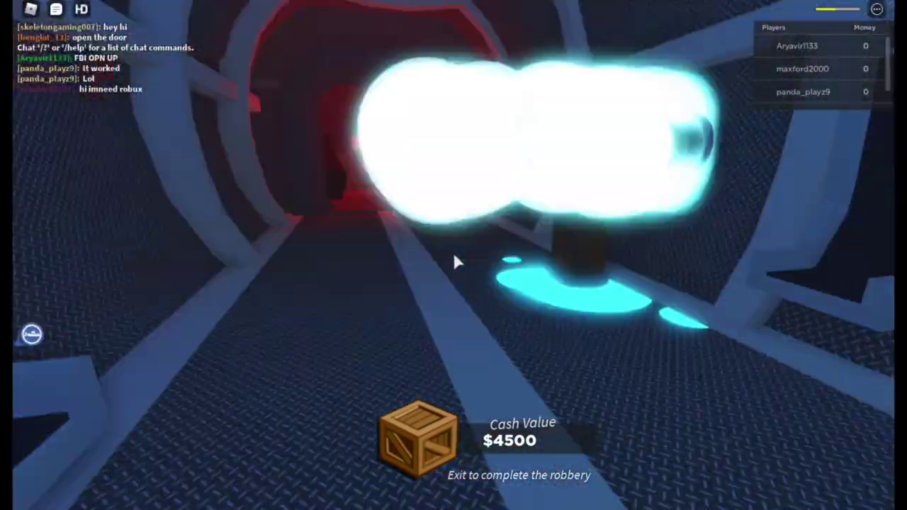
# Step: Run forward past the laser beams, still holding the $4500 loot
pyautogui.moveTo(454, 263); pyautogui.dragTo(453, 262)
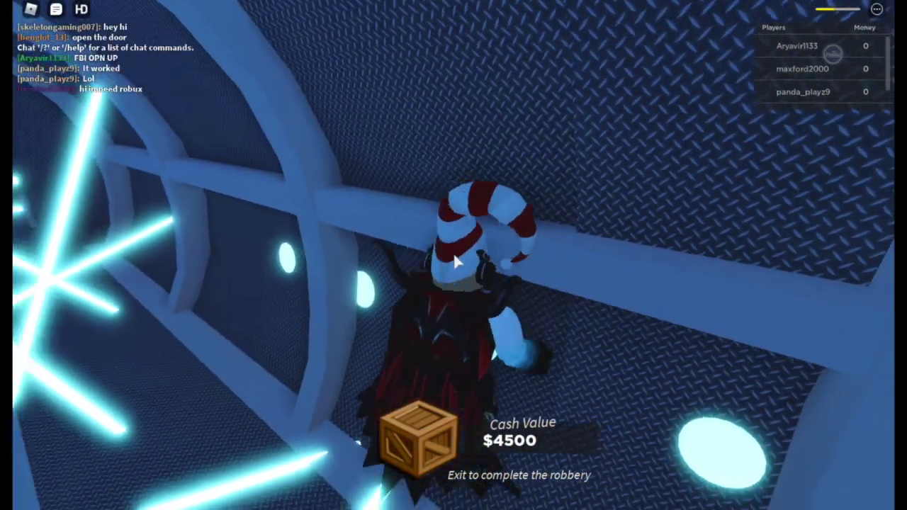
pyautogui.press('w')
pyautogui.press('w')
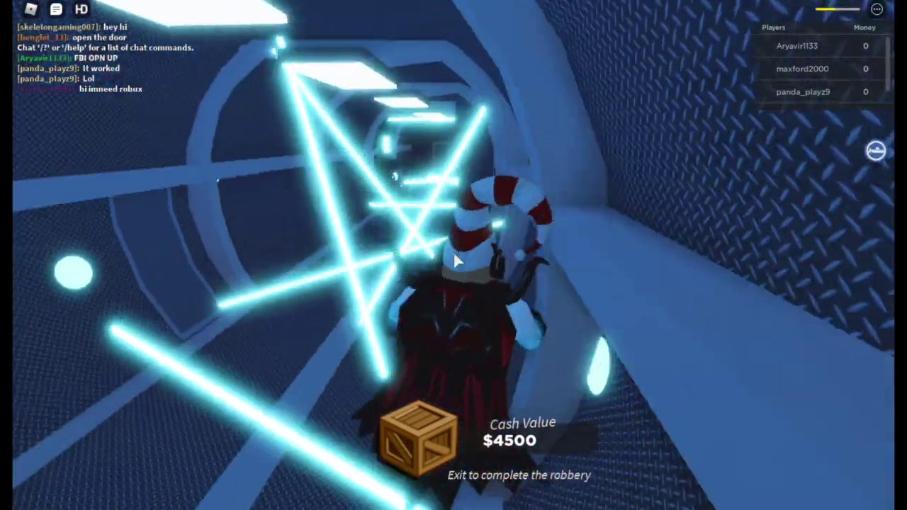
# Step: Walk past the remaining beams to the corridor's far wall with the ladder
pyautogui.press('w')
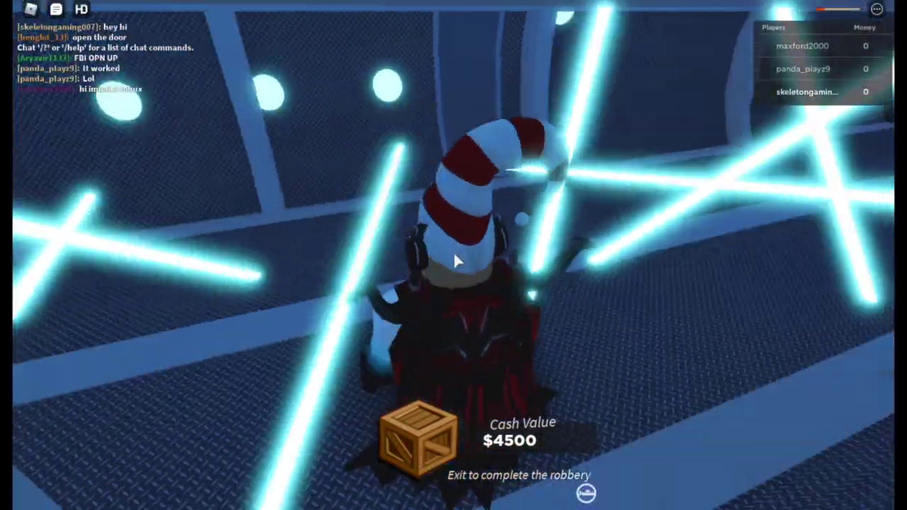
pyautogui.press('w')
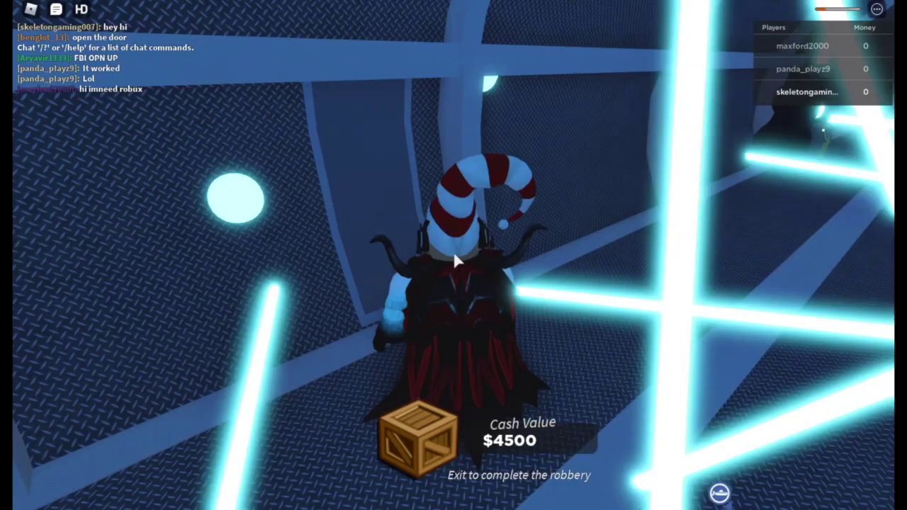
pyautogui.press('w')
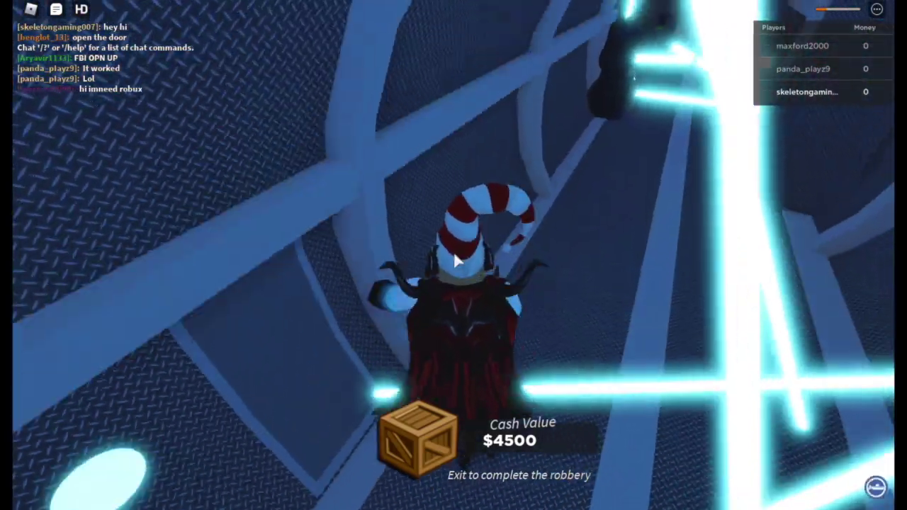
pyautogui.press('w')
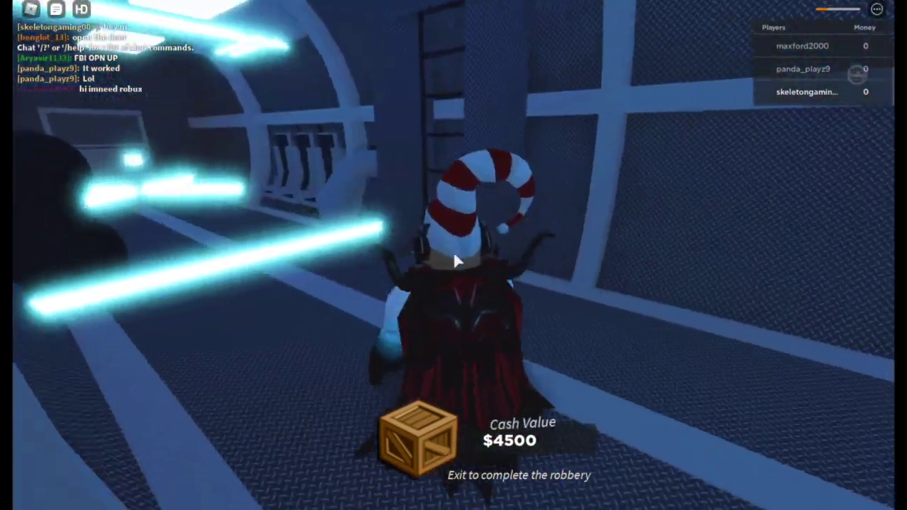
pyautogui.press('w')
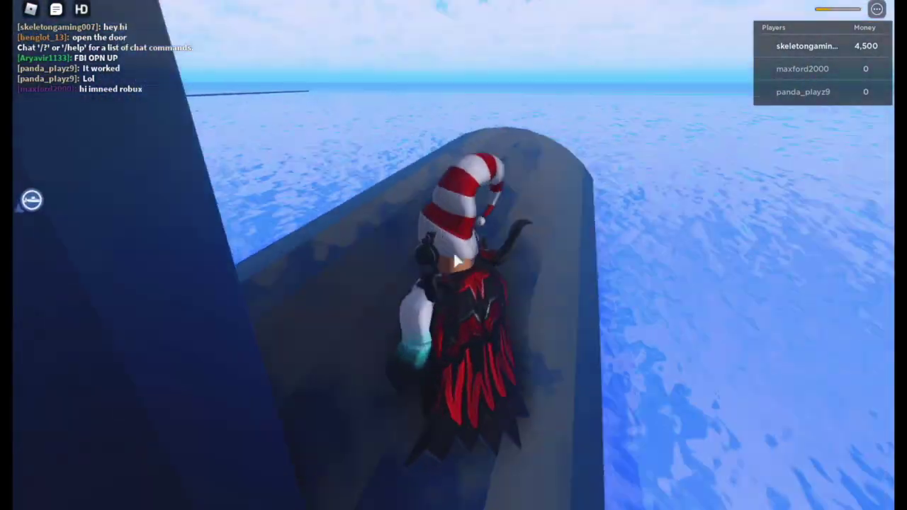
# Step: Swim ashore and walk through the grass to the chicken stand hut
pyautogui.moveTo(457, 262); pyautogui.dragTo(458, 262)
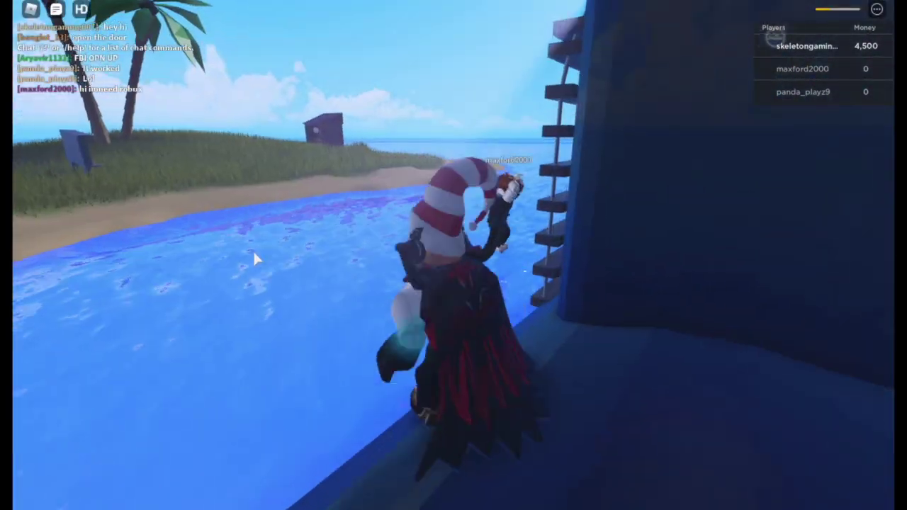
pyautogui.scroll(5, 252, 256)
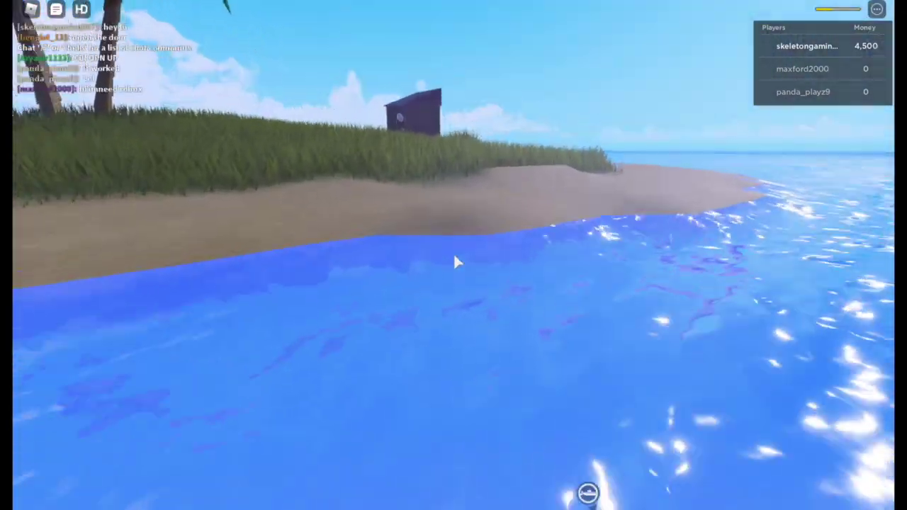
pyautogui.press('w')
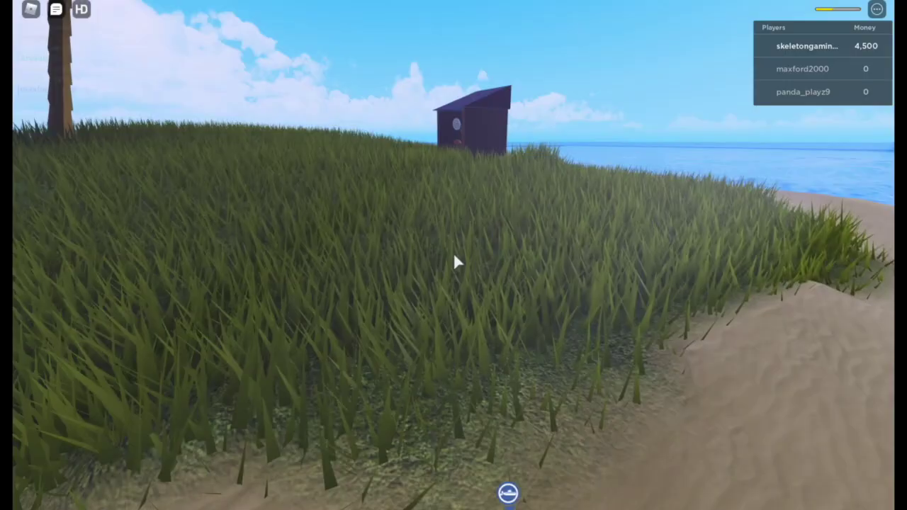
pyautogui.press('w')
pyautogui.press('w')
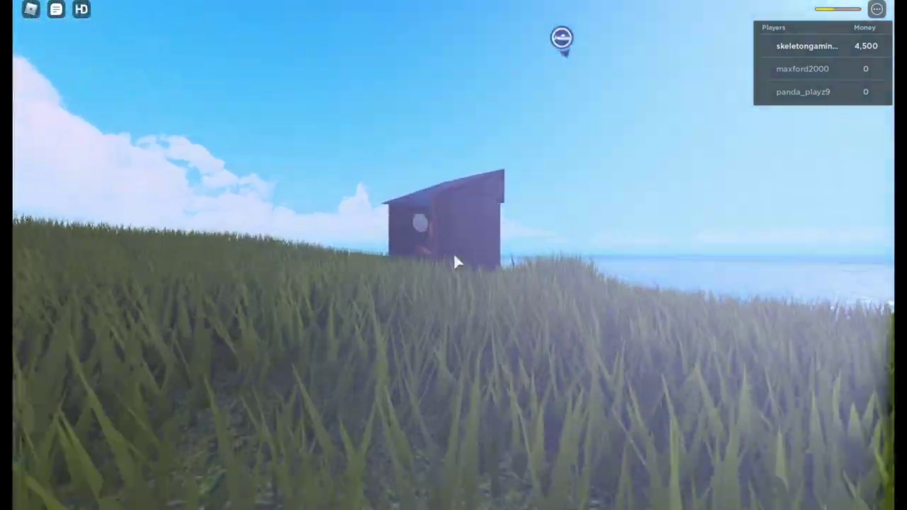
pyautogui.press('w')
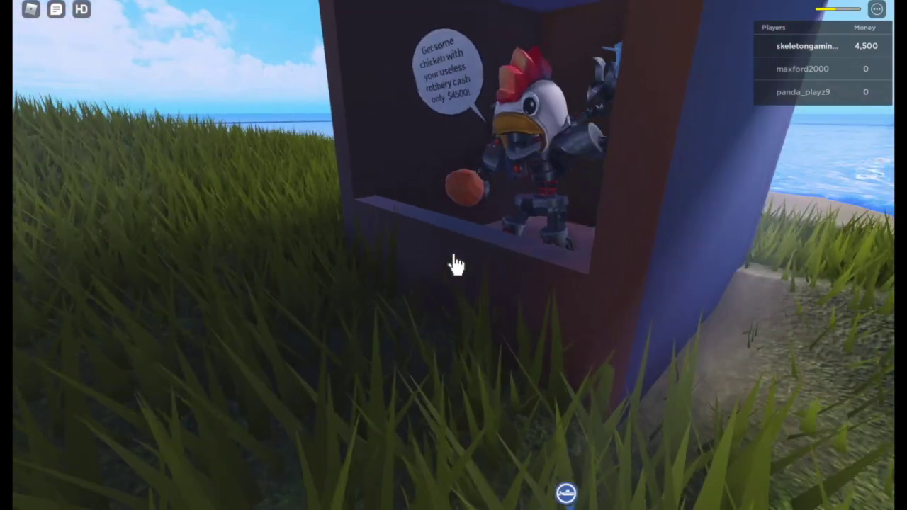
# Step: Buy the chicken drumstick from the robot vendor for $4500
pyautogui.press('a')
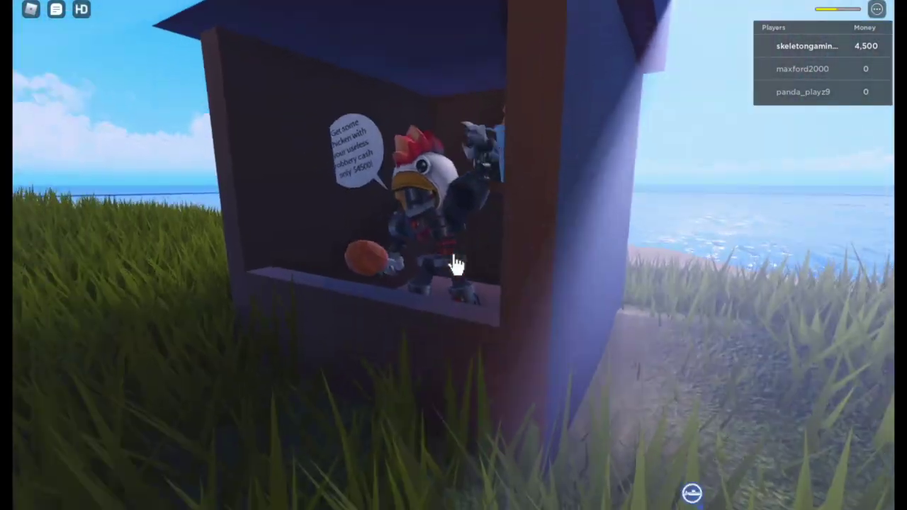
pyautogui.press('w')
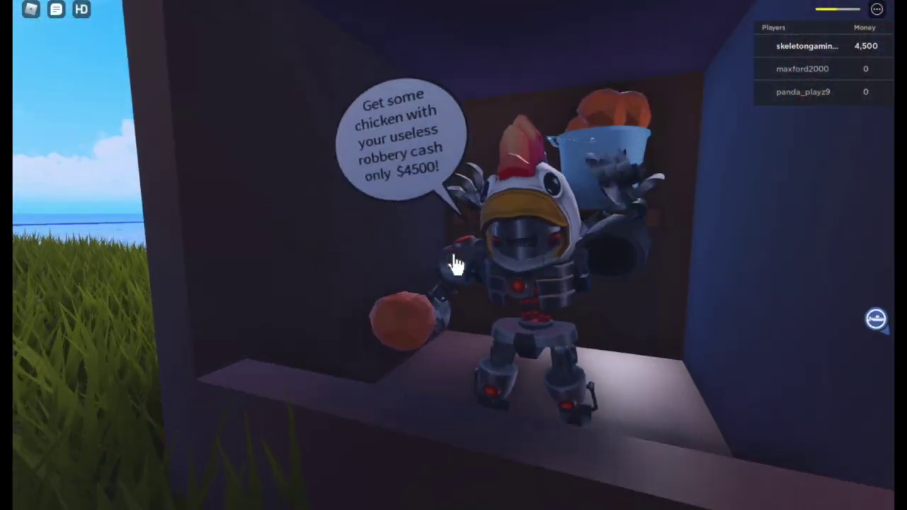
pyautogui.click(455, 264)
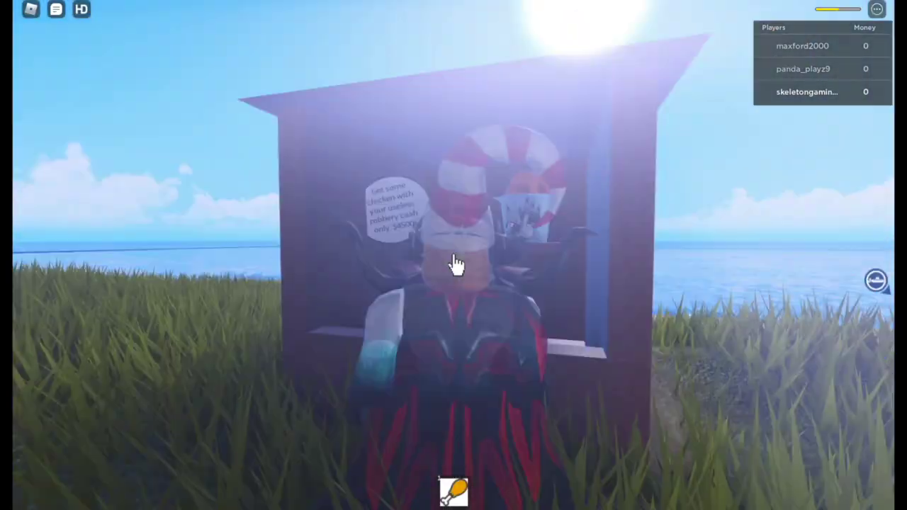
# Step: Look around at the submarine, the other player and the vendor booth
pyautogui.press('w')
pyautogui.press('a')
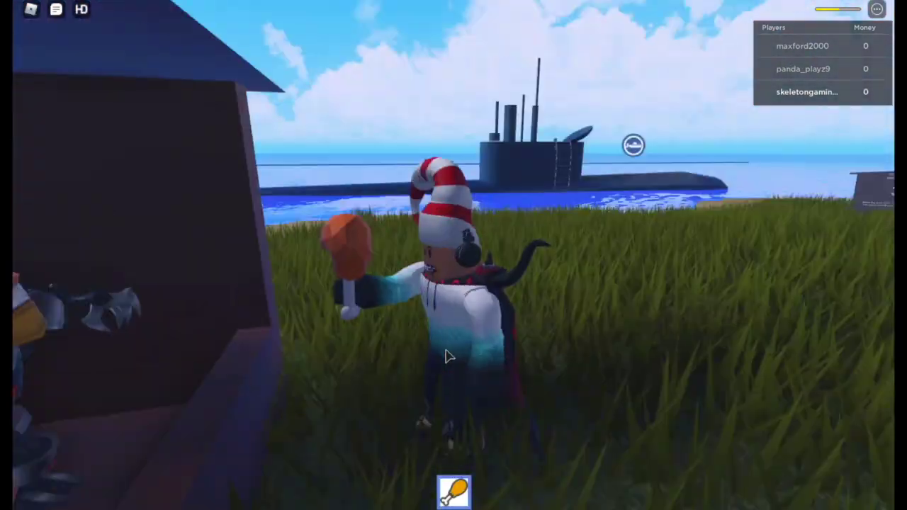
pyautogui.scroll(5, 448, 356)
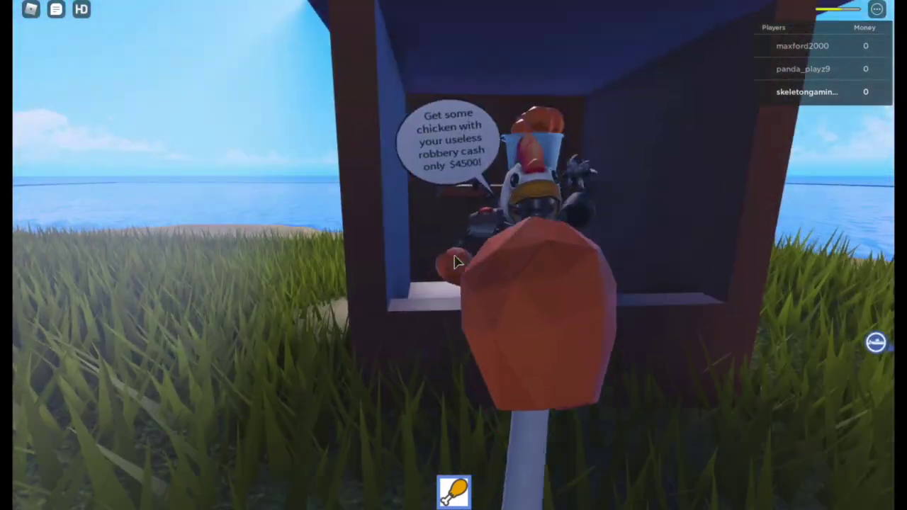
pyautogui.press('1')
pyautogui.press('w')
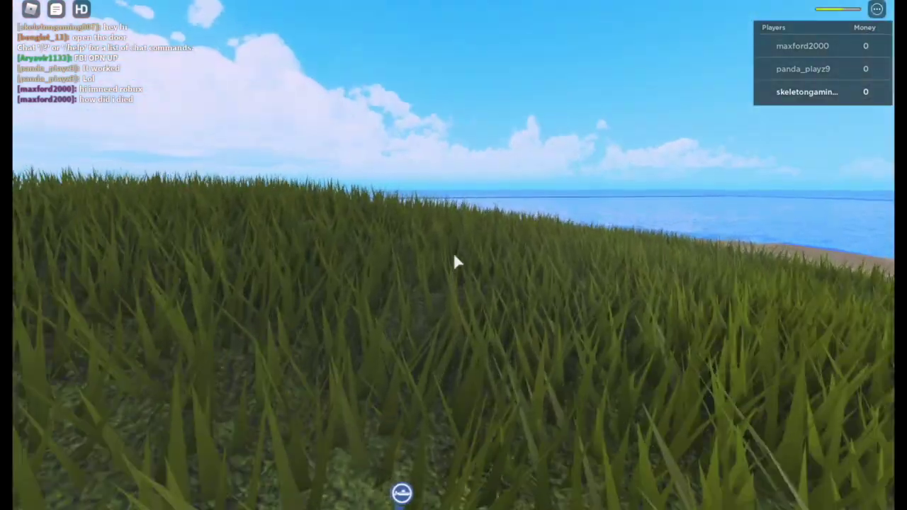
pyautogui.scroll(-4, 457, 262)
# Step: Walk from the booth past the palm trees to the shoreline facing the submarine
pyautogui.press('Left')
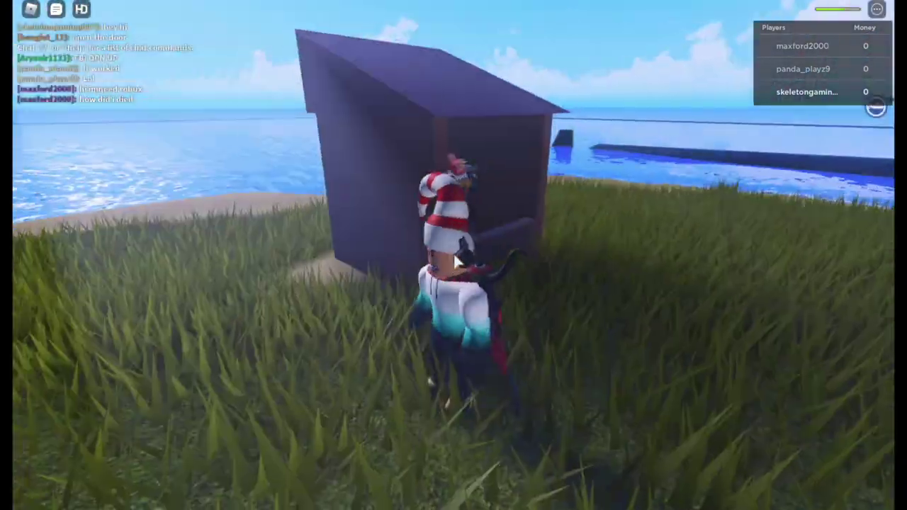
pyautogui.moveTo(457, 263); pyautogui.dragTo(457, 262)
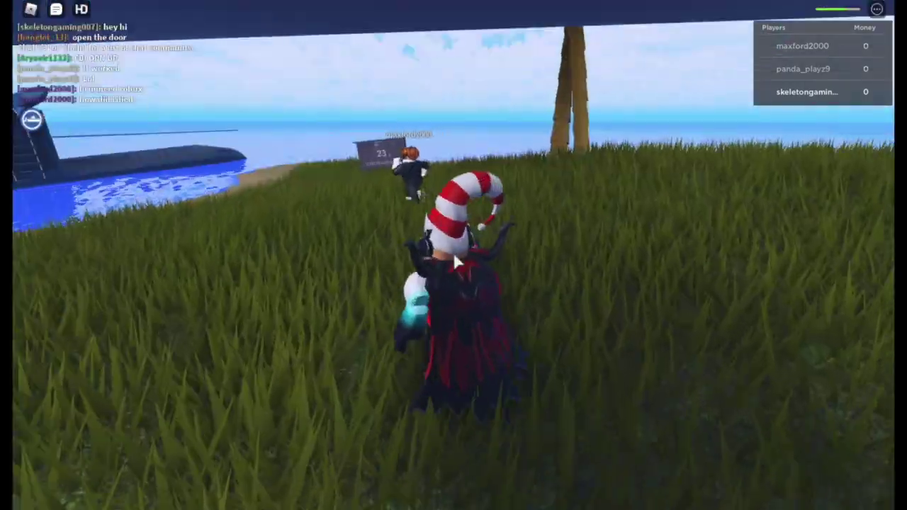
pyautogui.press('w')
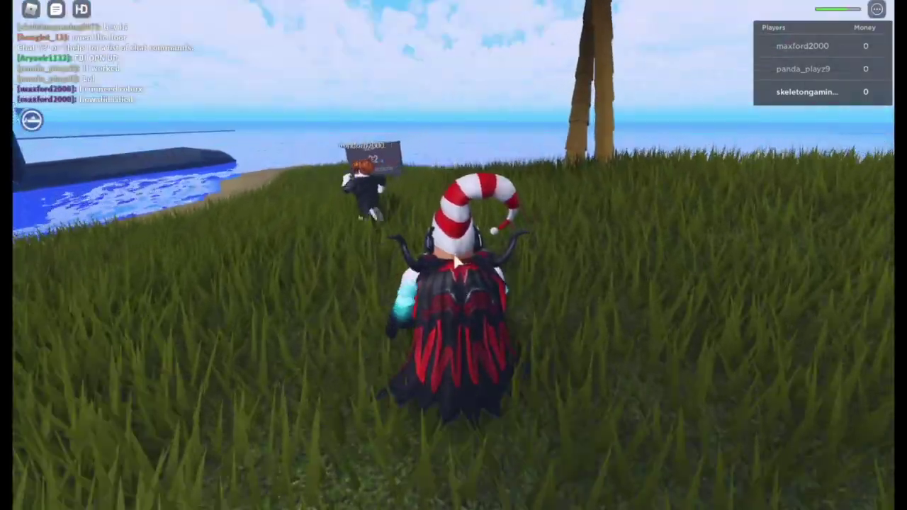
pyautogui.scroll(4, 458, 262)
pyautogui.scroll(-3, 458, 262)
pyautogui.moveTo(457, 262); pyautogui.dragTo(457, 263)
pyautogui.scroll(4, 457, 262)
pyautogui.press('w')
pyautogui.press('w')
# Step: Swim underwater past the other players up to the submarine's hull
pyautogui.press('w')
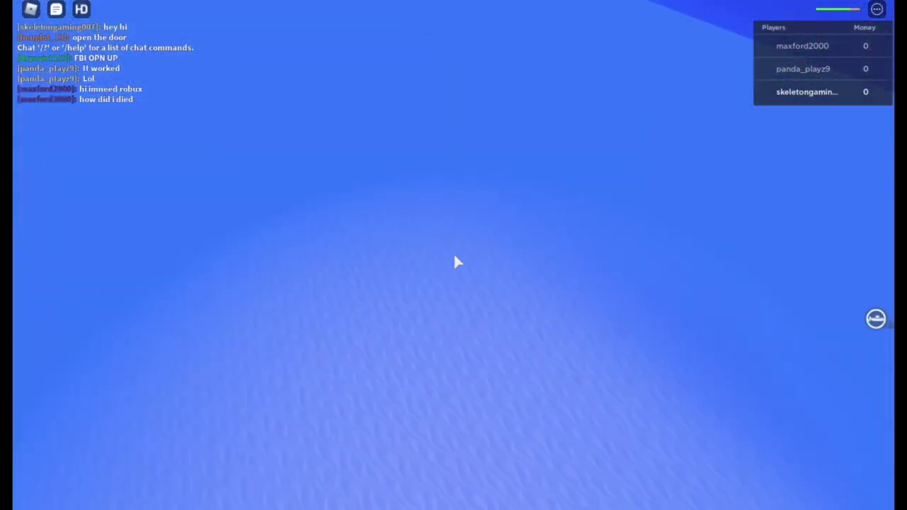
pyautogui.press('w')
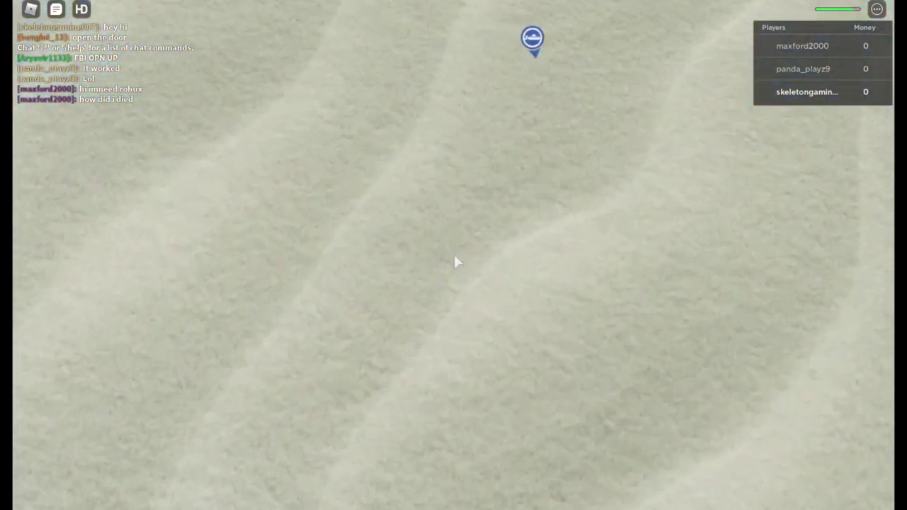
pyautogui.press('w')
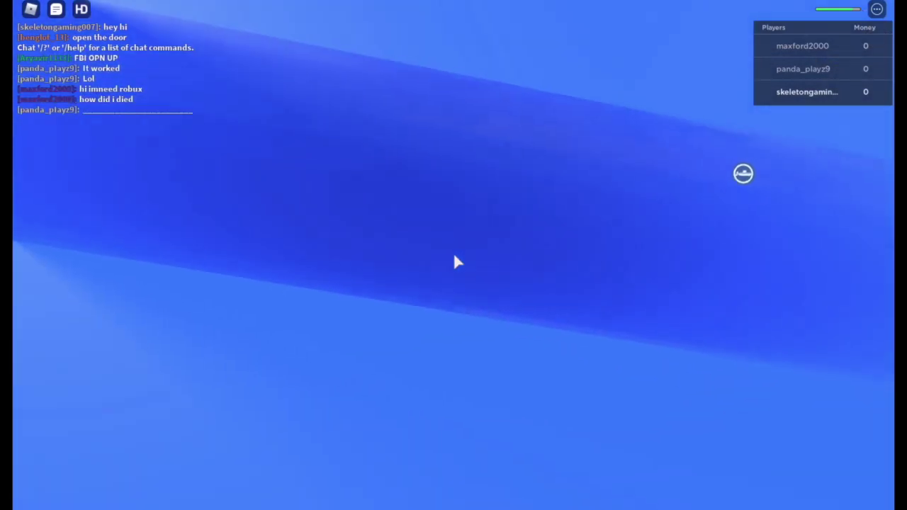
pyautogui.moveTo(458, 262); pyautogui.dragTo(457, 262)
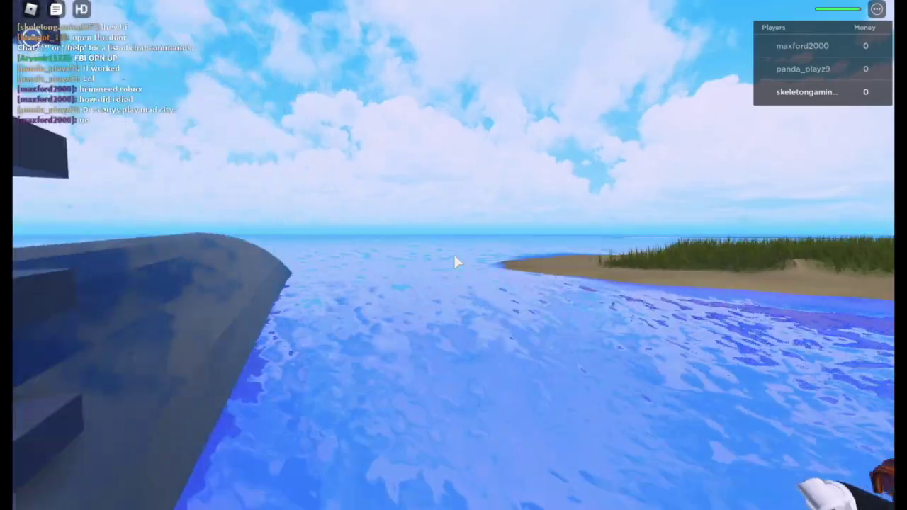
# Step: Swim onto the island shore and climb the grassy hill past the palm trees
pyautogui.press('w')
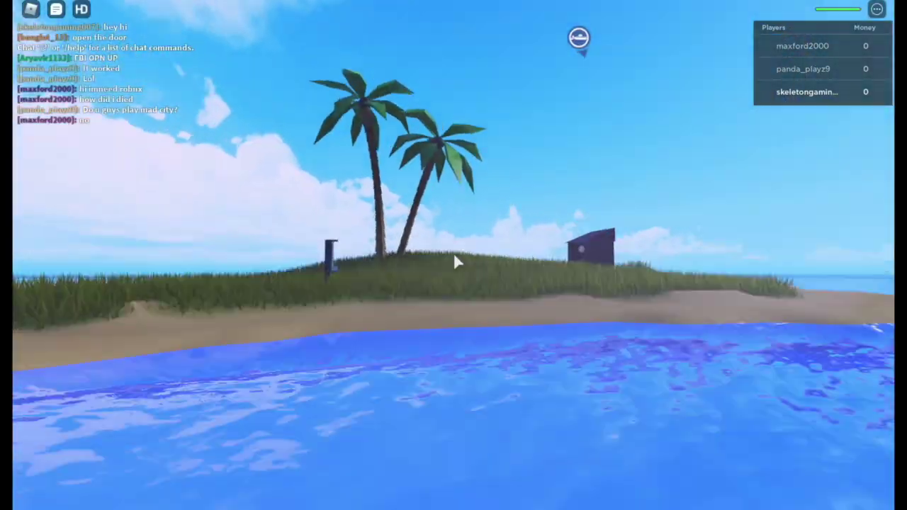
pyautogui.press('w')
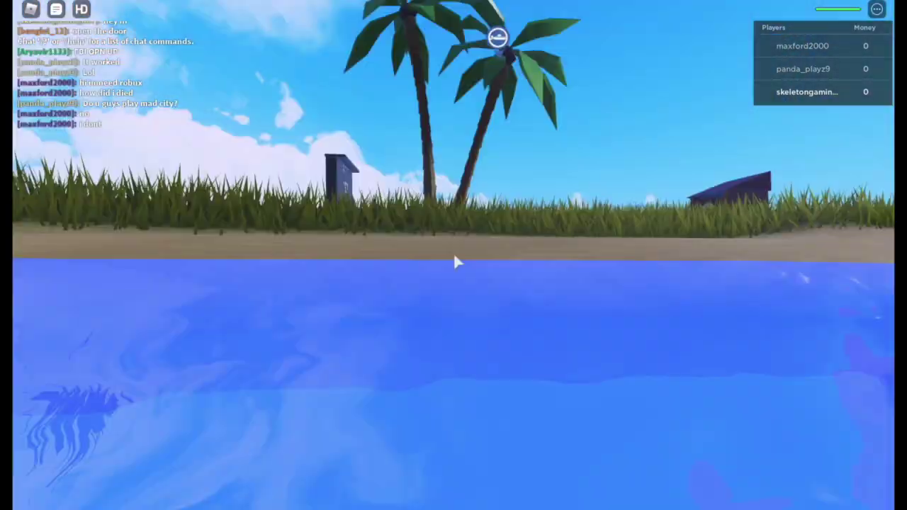
pyautogui.press('w')
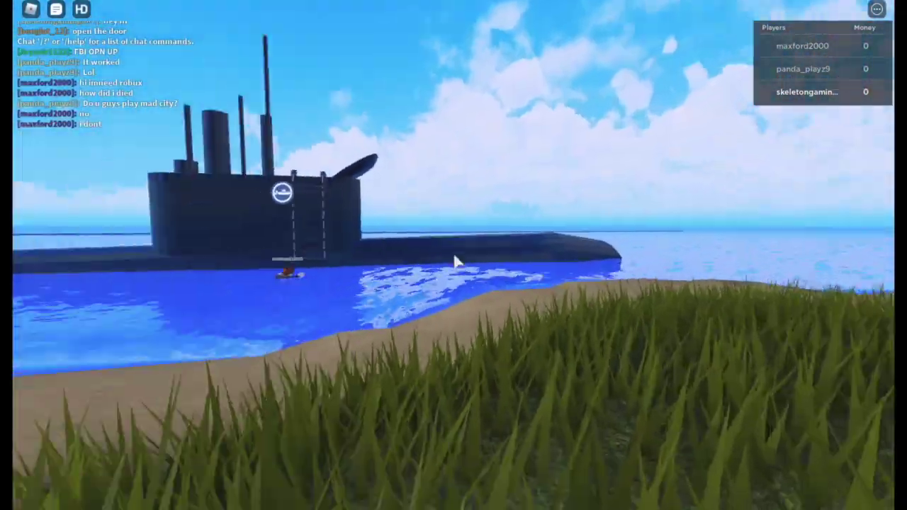
pyautogui.press('w')
pyautogui.press('w')
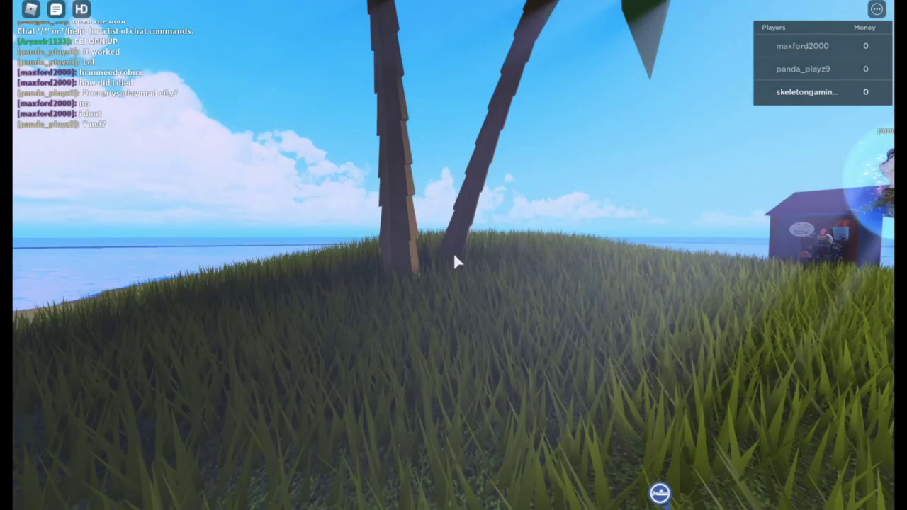